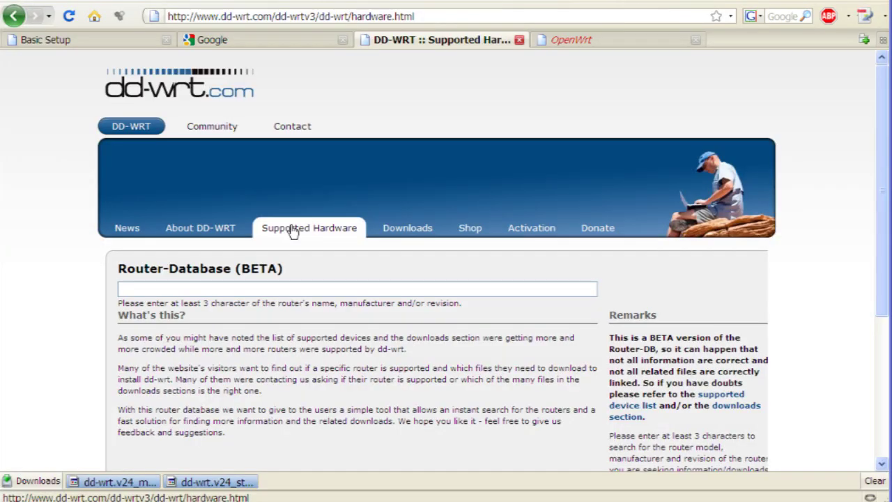
Step: Search the dd-wrt.com router database for 'linksys wrt54g'
{"action": "left_click", "coordinate": [284, 287]}
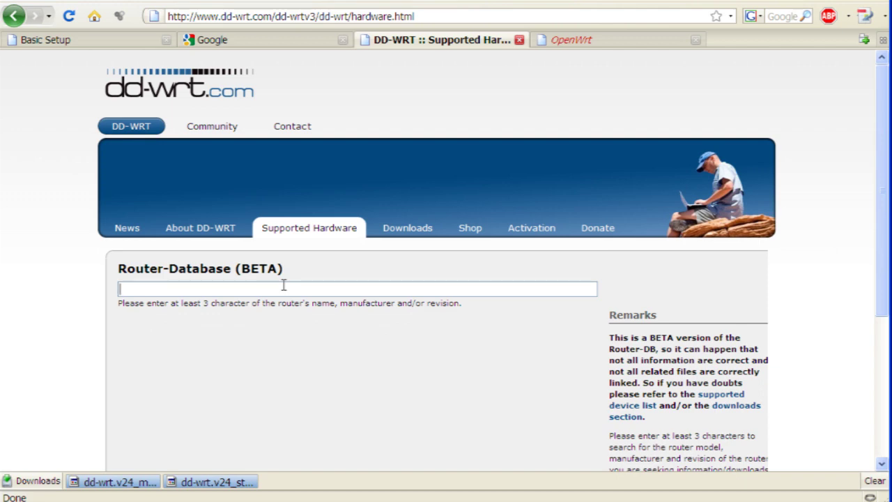
{"action": "type", "text": "linksys wrt54g"}
{"action": "scroll", "coordinate": [324, 369], "scroll_direction": "down", "scroll_amount": 2}
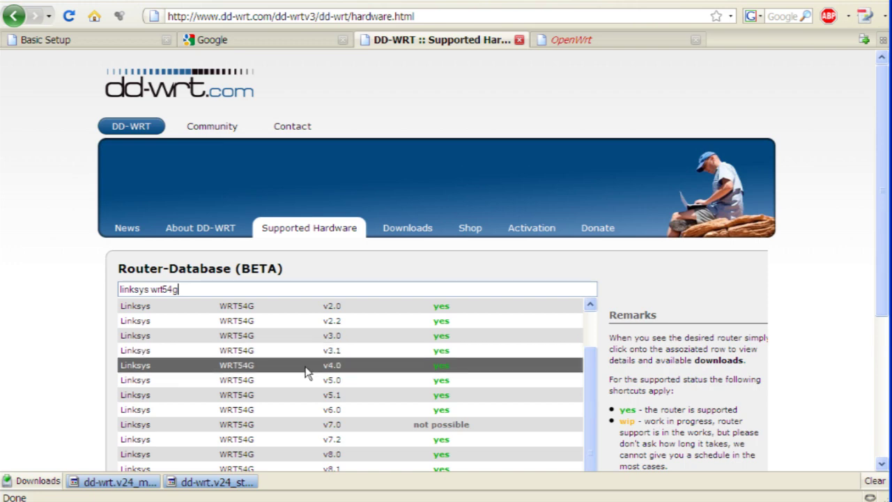
Step: Check the WRT54G v6.0 details: 8 MB RAM and 2 MB flash
{"action": "left_click", "coordinate": [255, 411]}
{"action": "triple_click", "coordinate": [222, 388]}
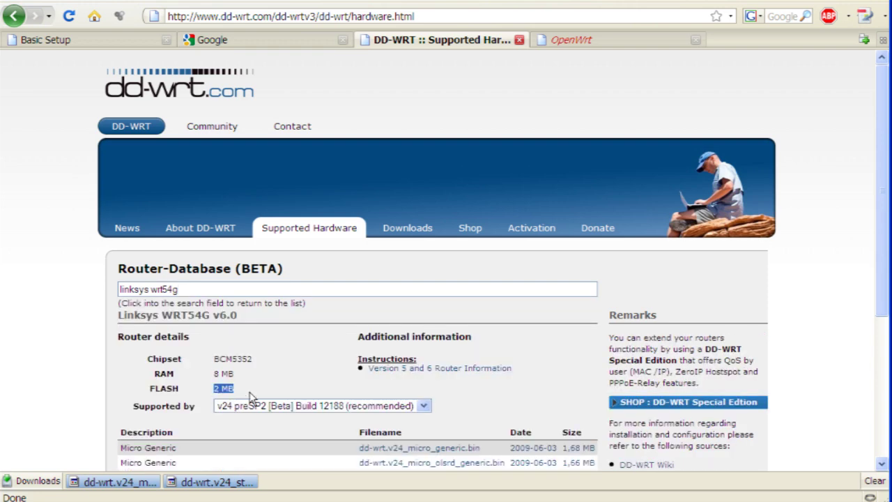
{"action": "triple_click", "coordinate": [254, 377]}
{"action": "scroll", "coordinate": [297, 417], "scroll_direction": "down", "scroll_amount": 1}
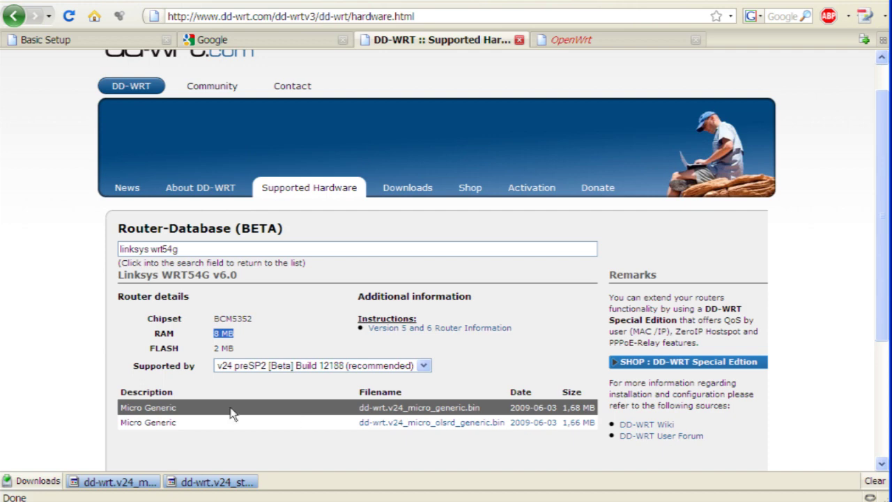
Step: Go back to the results and review the WRT54G v2.0 details
{"action": "left_click", "coordinate": [253, 254]}
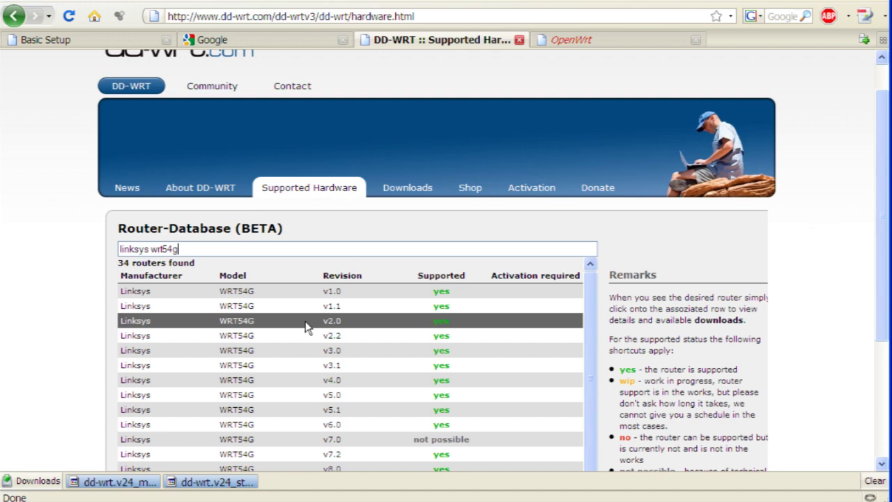
{"action": "left_click", "coordinate": [306, 328]}
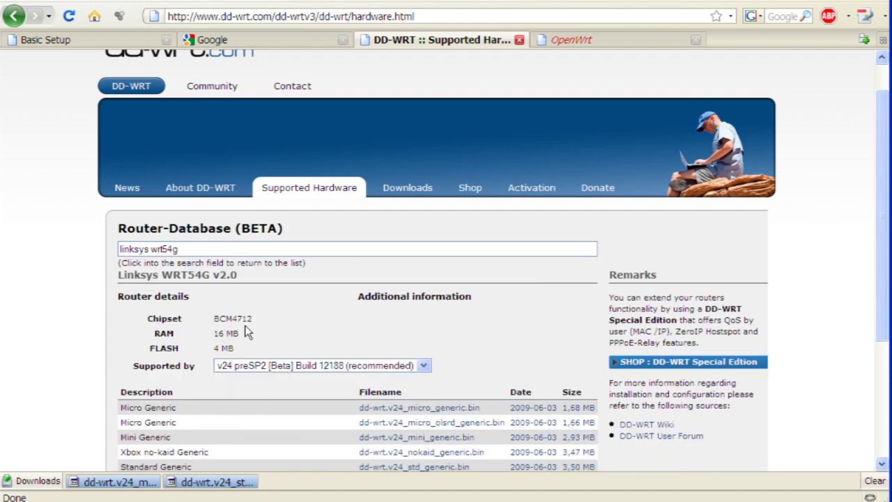
{"action": "scroll", "coordinate": [240, 345], "scroll_direction": "down", "scroll_amount": 3}
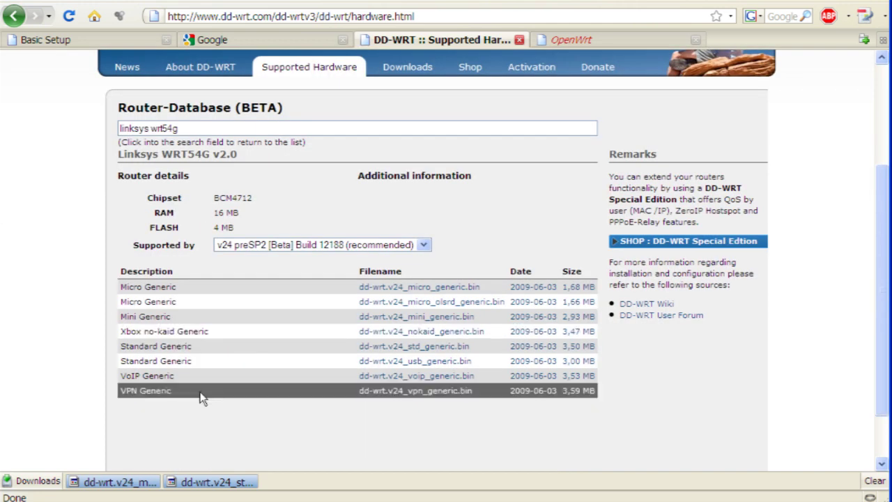
{"action": "scroll", "coordinate": [239, 358], "scroll_direction": "up", "scroll_amount": 2}
{"action": "scroll", "coordinate": [239, 357], "scroll_direction": "down", "scroll_amount": 1}
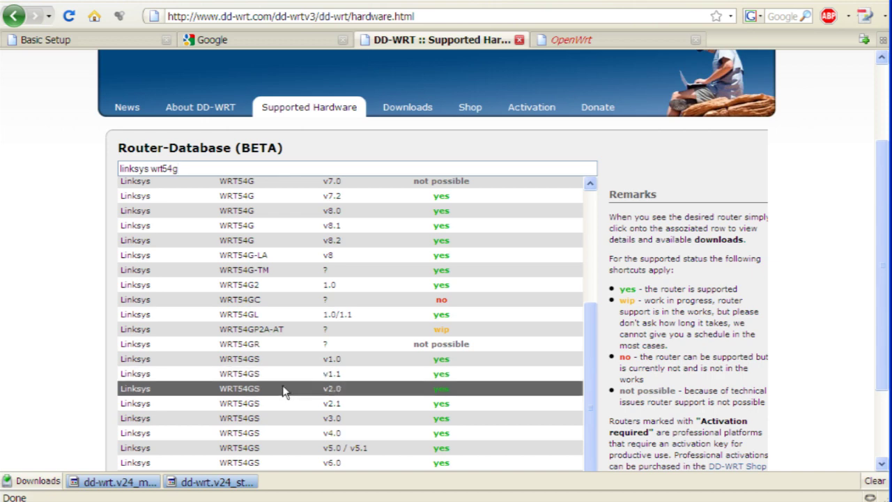
Step: Check the WRT54GS v2.0 details, noting its 32 MB RAM
{"action": "left_click", "coordinate": [274, 393]}
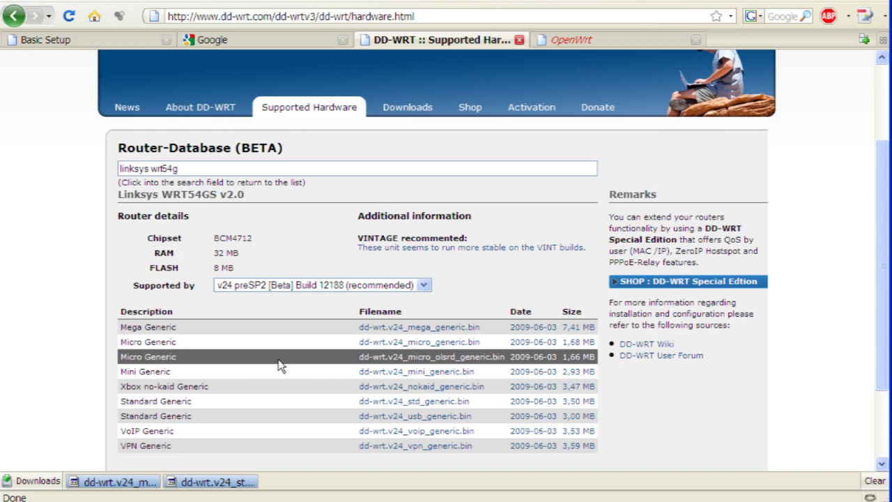
{"action": "triple_click", "coordinate": [254, 257]}
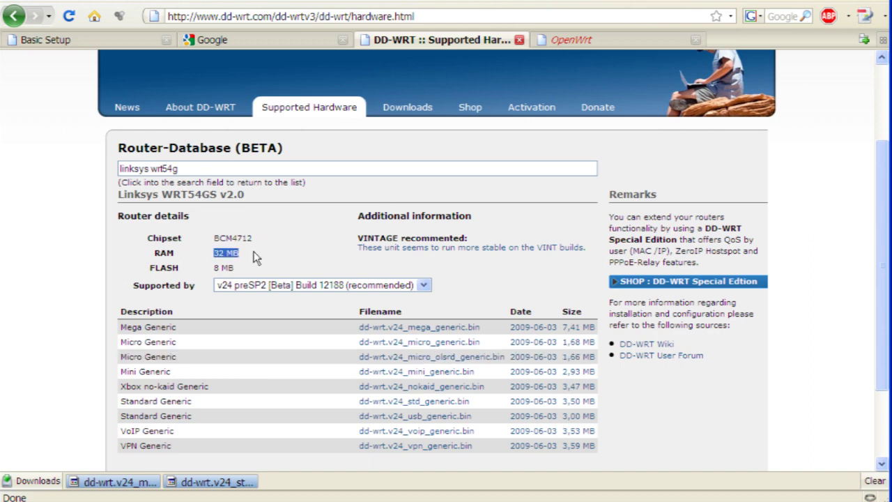
{"action": "left_click", "coordinate": [251, 266]}
Step: Save dd-wrt.v24_mini_generic.bin from the WRT54G v2.0 details page
{"action": "left_click", "coordinate": [279, 168]}
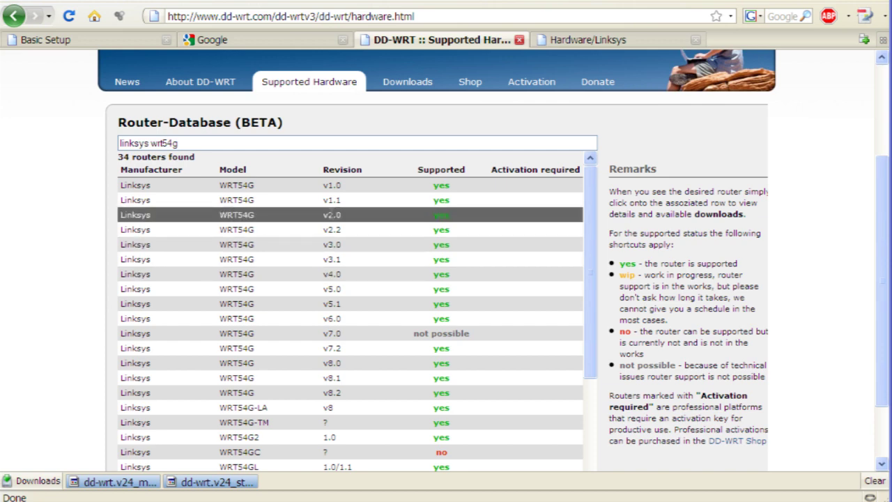
{"action": "left_click", "coordinate": [333, 213]}
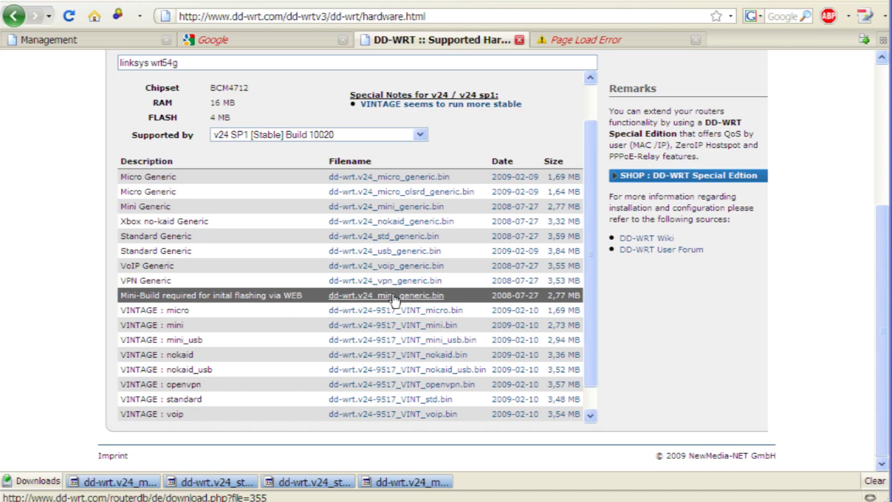
{"action": "left_click", "coordinate": [394, 298]}
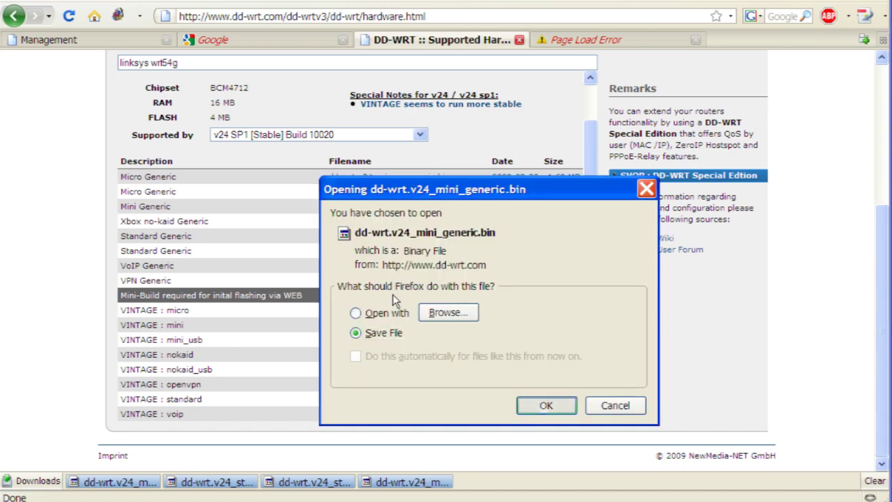
{"action": "left_click", "coordinate": [546, 407]}
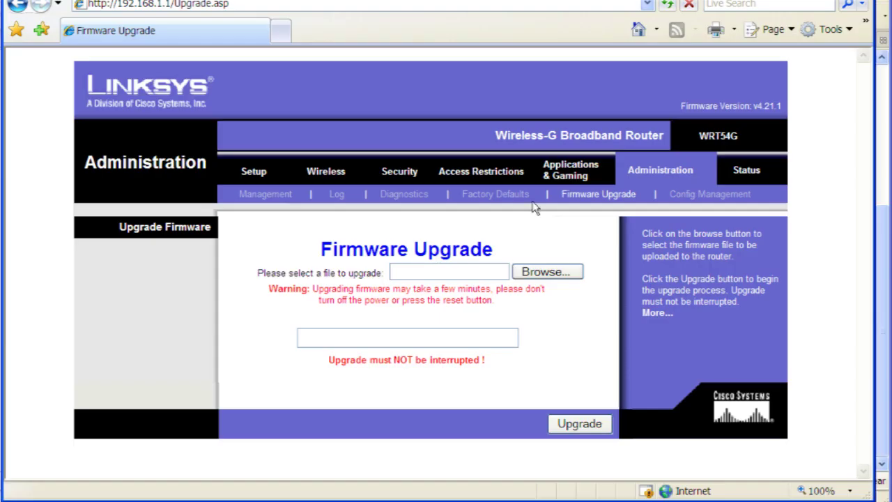
Step: Delete the duplicate mini firmware file from the Desktop
{"action": "left_click", "coordinate": [544, 273]}
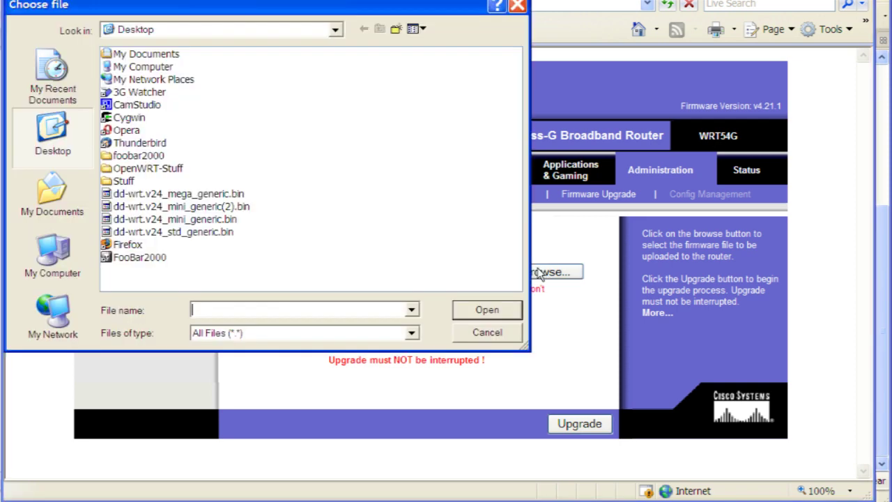
{"action": "right_click", "coordinate": [218, 211]}
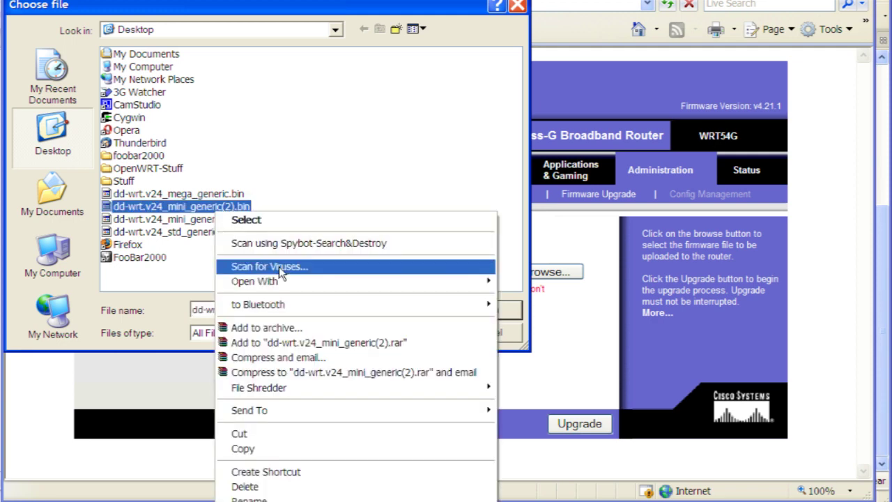
{"action": "left_click", "coordinate": [282, 486]}
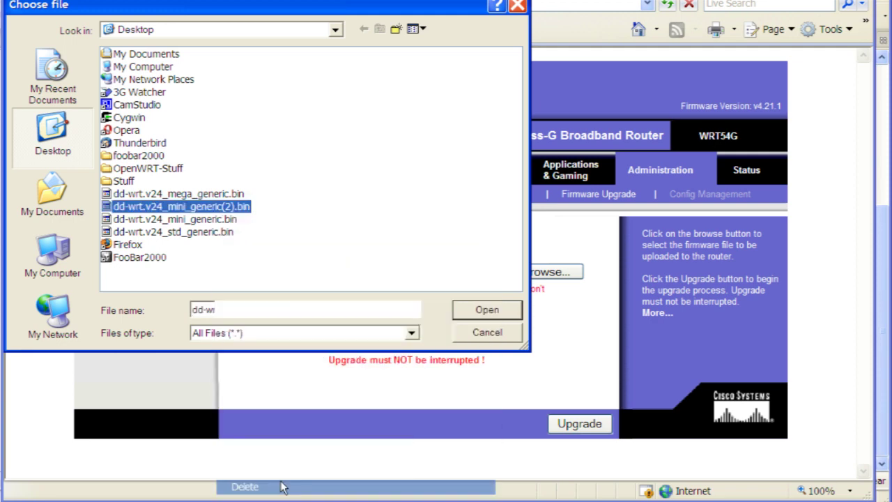
{"action": "left_click", "coordinate": [572, 307]}
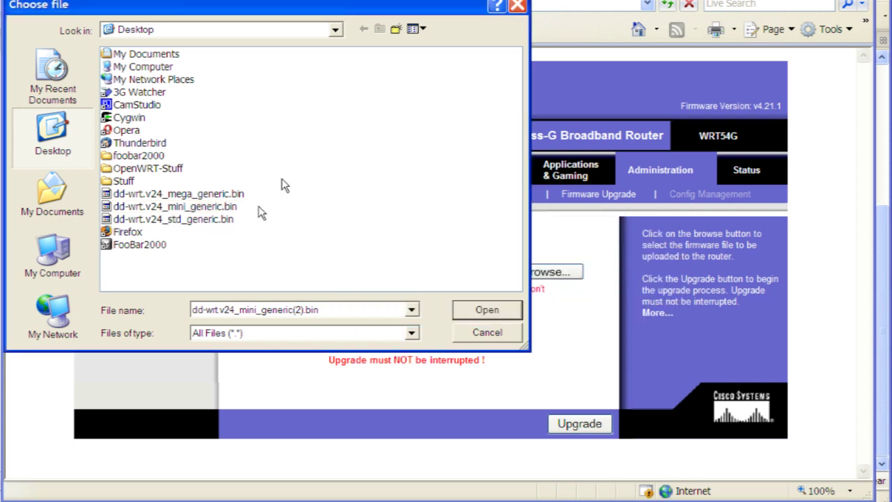
Step: Select dd-wrt.v24_mini_generic.bin as the upgrade file, reselecting it after the failed upload
{"action": "left_click", "coordinate": [202, 207]}
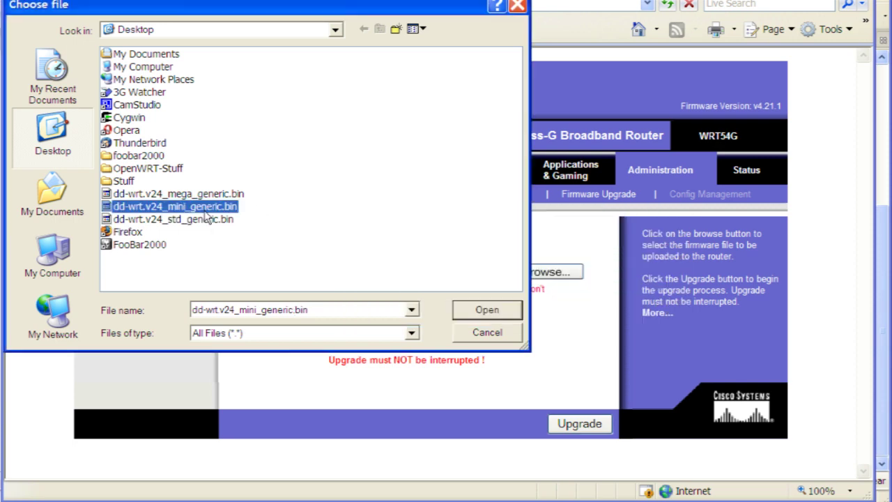
{"action": "left_click", "coordinate": [488, 310]}
{"action": "left_click", "coordinate": [579, 423]}
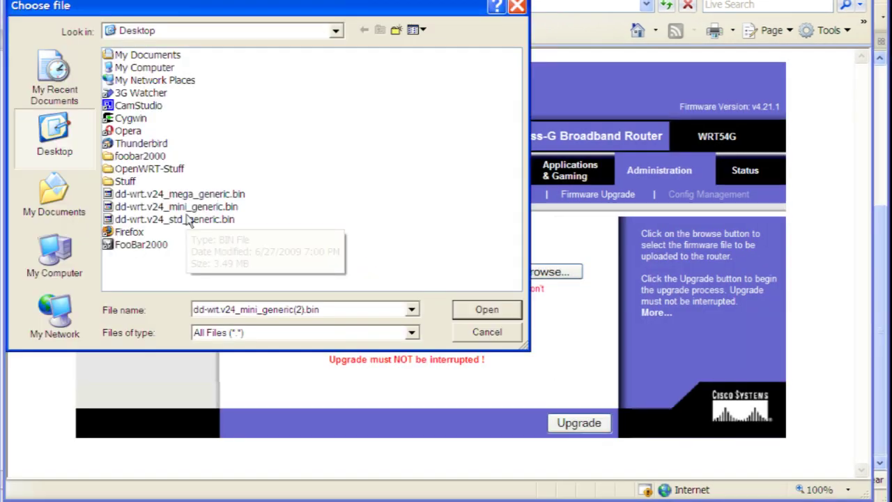
{"action": "left_click", "coordinate": [205, 210]}
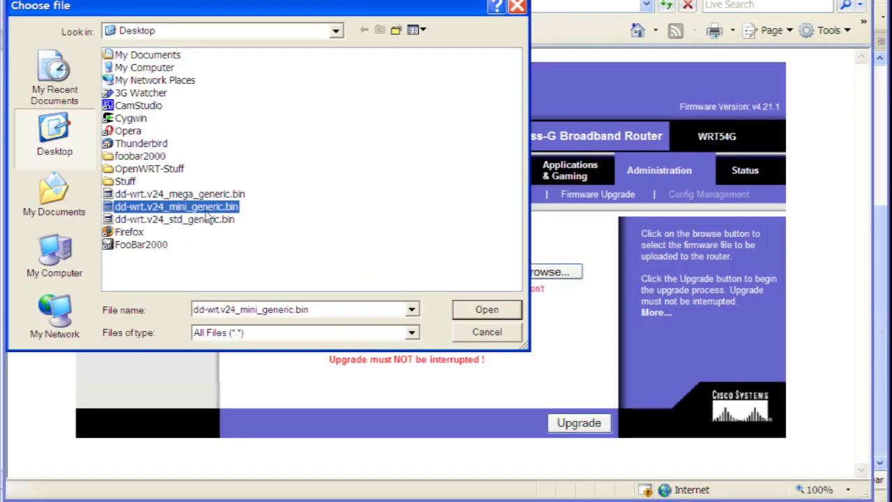
{"action": "left_click", "coordinate": [486, 311]}
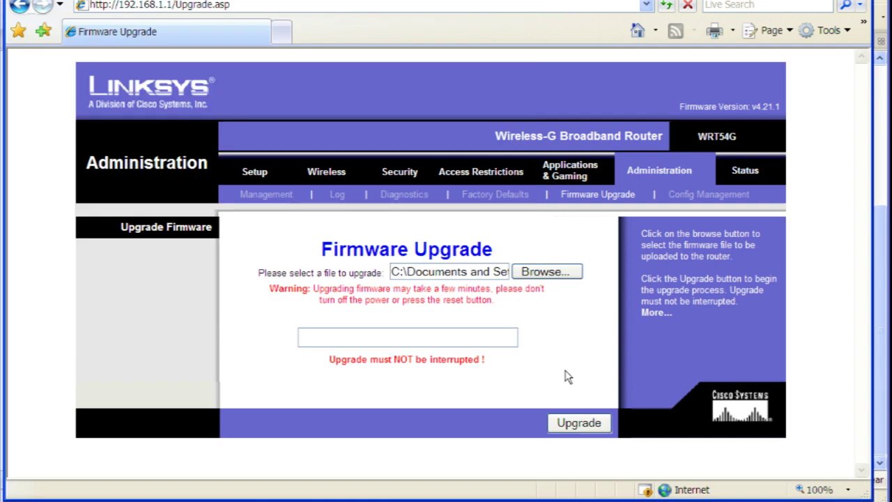
Step: Flash the mini firmware so the router boots DD-WRT v24-sp1 mini
{"action": "left_click", "coordinate": [589, 426]}
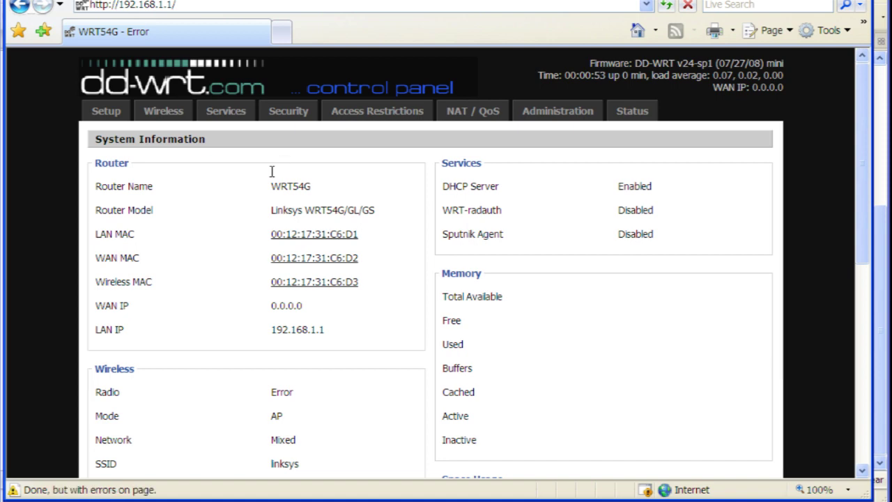
Step: Flash dd-wrt.v24_std_generic.bin through Administration > Firmware Upgrade, keeping 'Don't reset'
{"action": "left_click", "coordinate": [551, 113]}
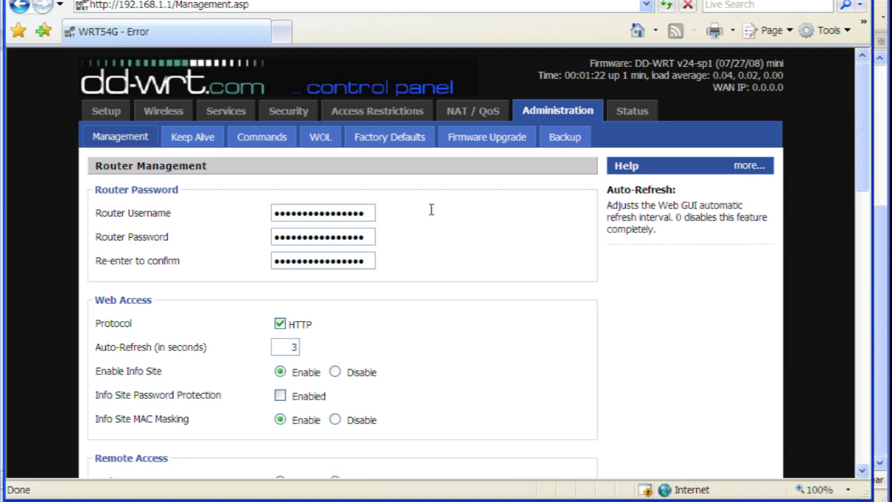
{"action": "left_click", "coordinate": [488, 139]}
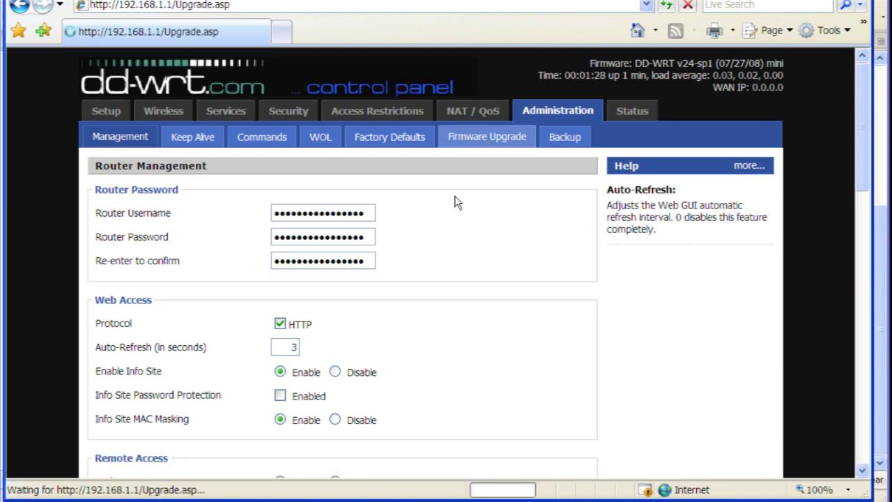
{"action": "left_click", "coordinate": [390, 213]}
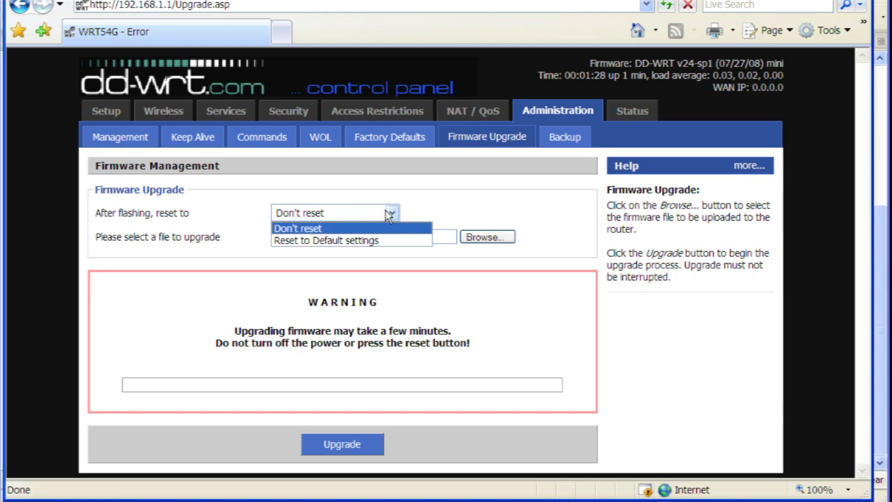
{"action": "left_click", "coordinate": [487, 237]}
{"action": "left_click", "coordinate": [188, 219]}
{"action": "left_click", "coordinate": [483, 309]}
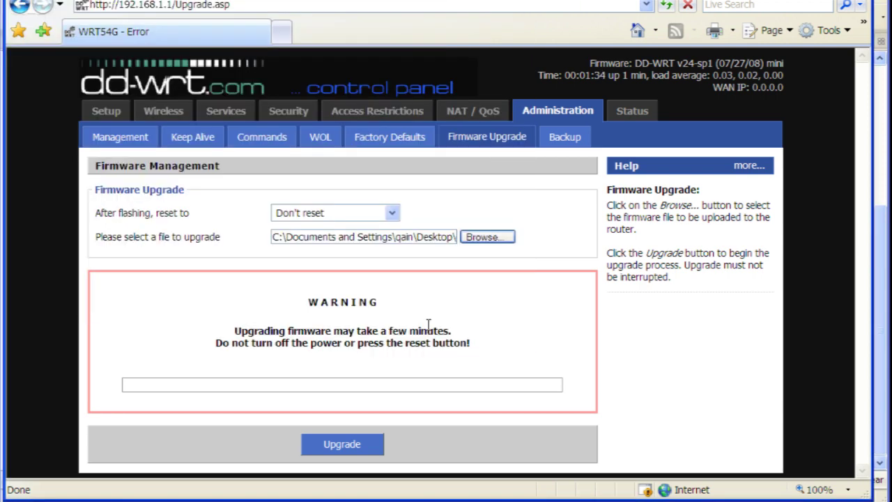
{"action": "left_click", "coordinate": [334, 448]}
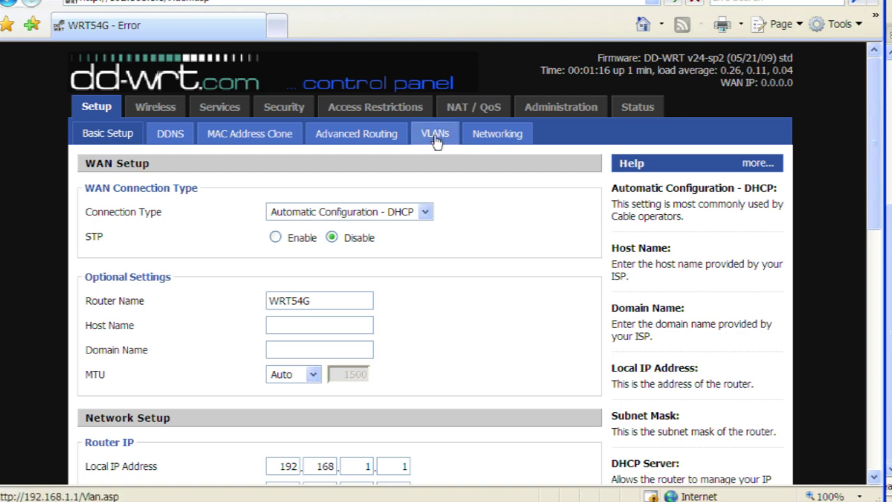
Step: View the Setup sub-tabs DDNS, VLANs and Networking in turn
{"action": "left_click", "coordinate": [165, 138]}
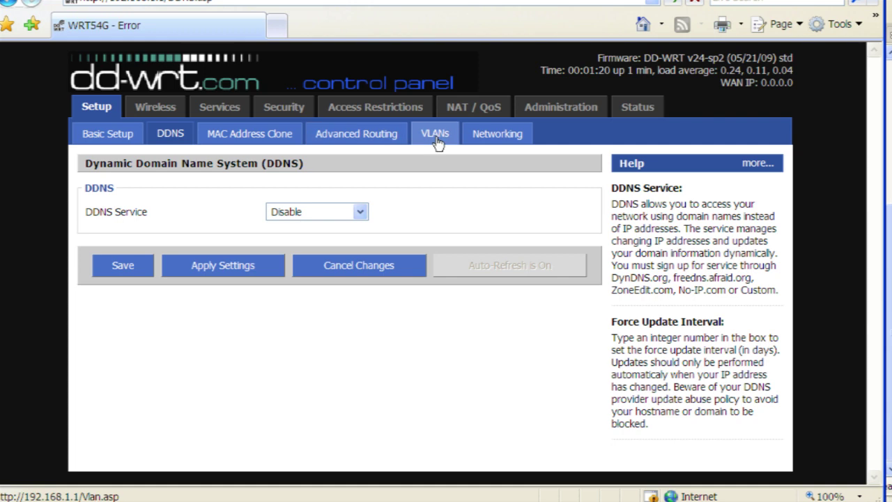
{"action": "left_click", "coordinate": [449, 136]}
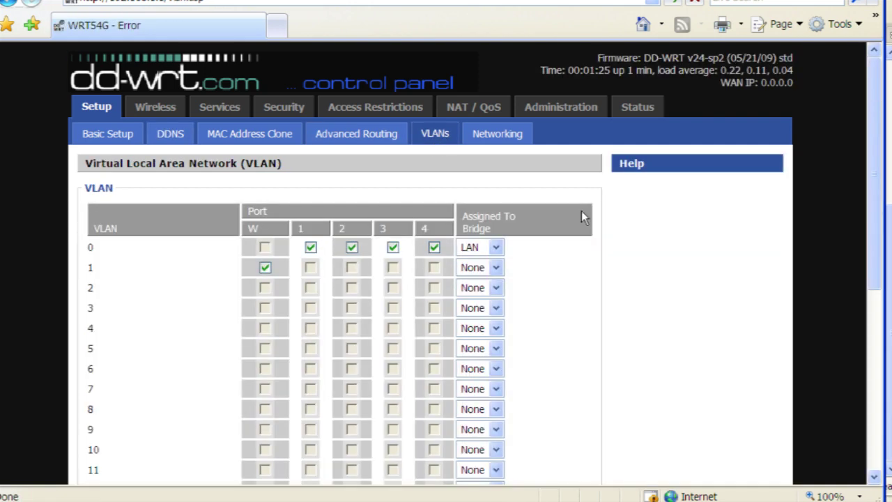
{"action": "scroll", "coordinate": [551, 269], "scroll_direction": "down", "scroll_amount": 5}
{"action": "scroll", "coordinate": [550, 269], "scroll_direction": "up", "scroll_amount": 4}
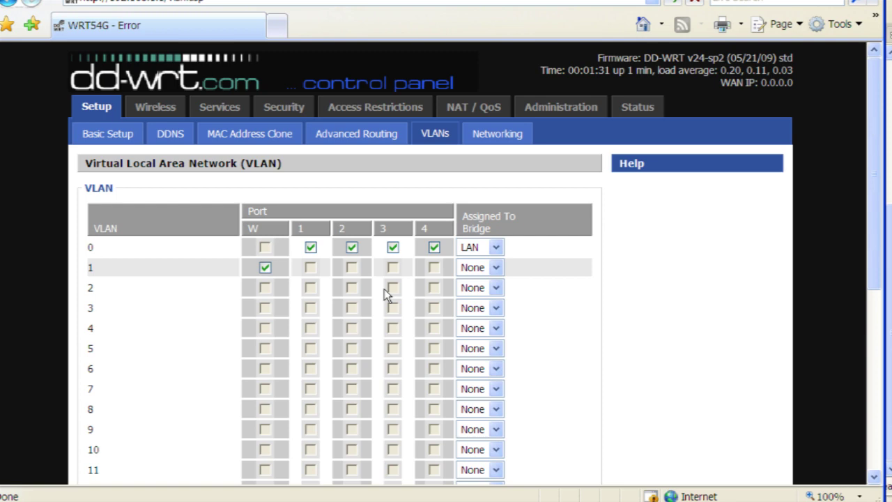
{"action": "left_click", "coordinate": [492, 133]}
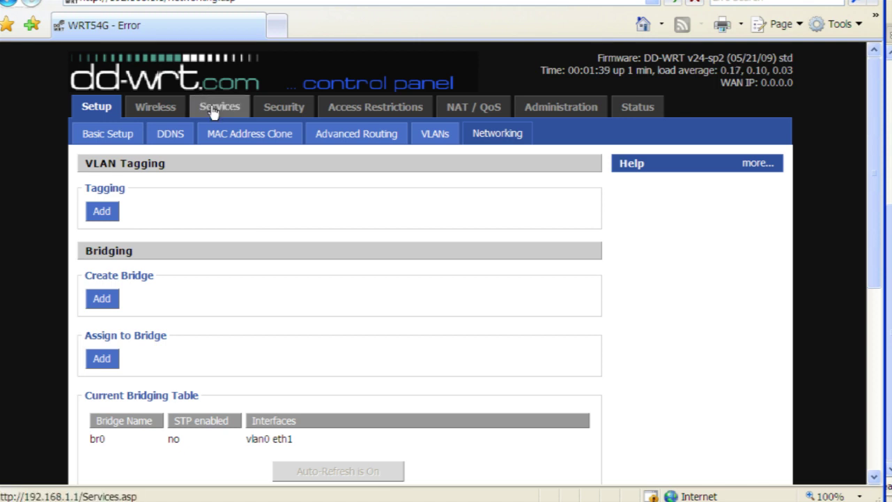
Step: Browse the Wireless, Security and Access Restrictions pages
{"action": "left_click", "coordinate": [155, 107]}
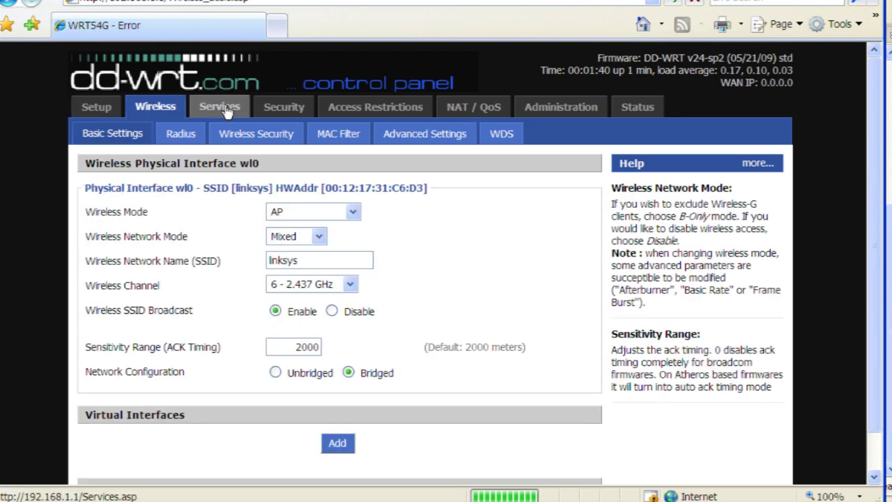
{"action": "left_click", "coordinate": [284, 108]}
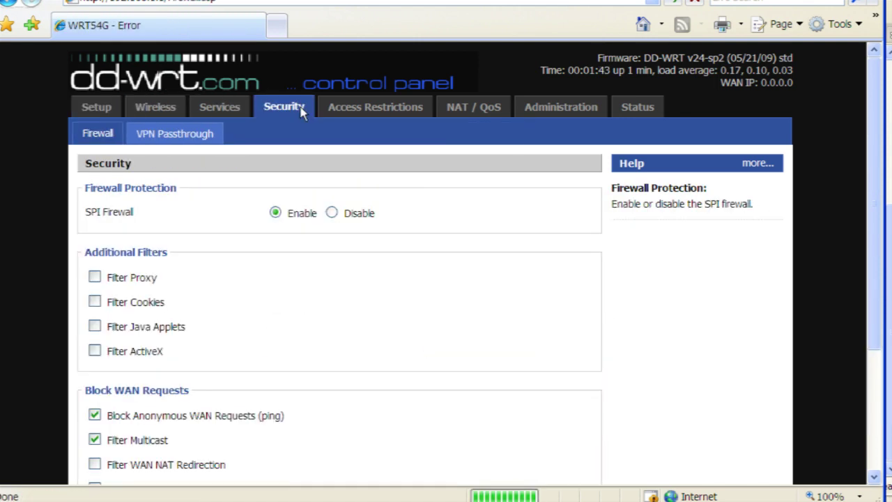
{"action": "scroll", "coordinate": [212, 260], "scroll_direction": "down", "scroll_amount": 5}
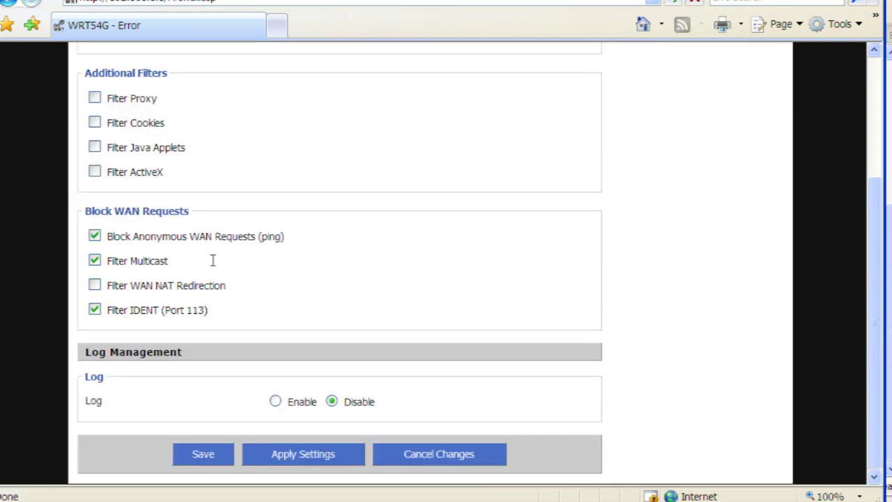
{"action": "scroll", "coordinate": [213, 260], "scroll_direction": "up", "scroll_amount": 5}
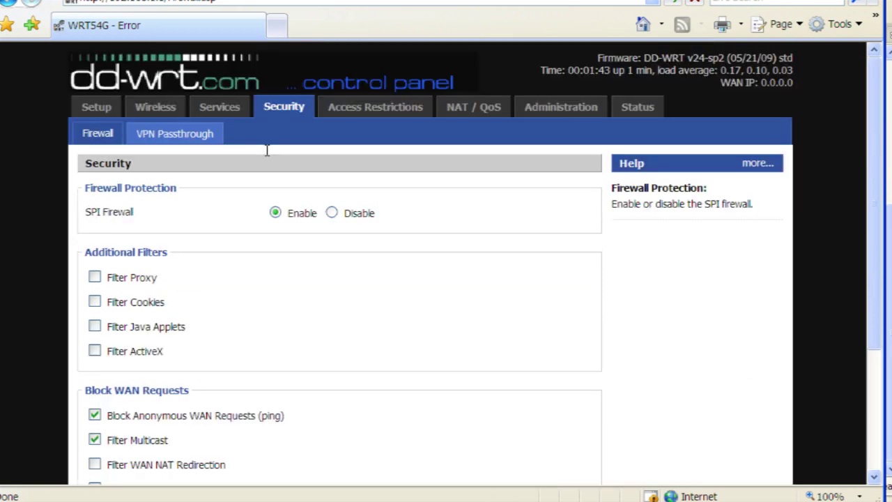
{"action": "left_click", "coordinate": [382, 108]}
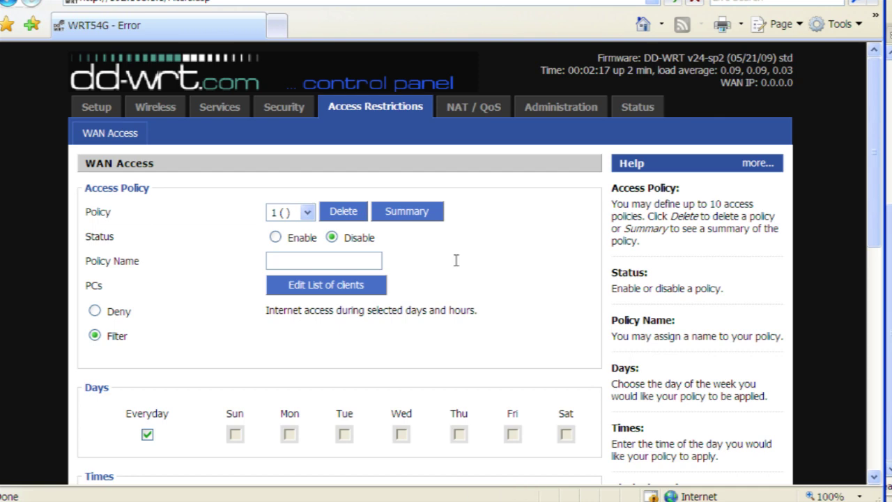
{"action": "scroll", "coordinate": [446, 230], "scroll_direction": "down", "scroll_amount": 4}
{"action": "scroll", "coordinate": [439, 198], "scroll_direction": "down", "scroll_amount": 2}
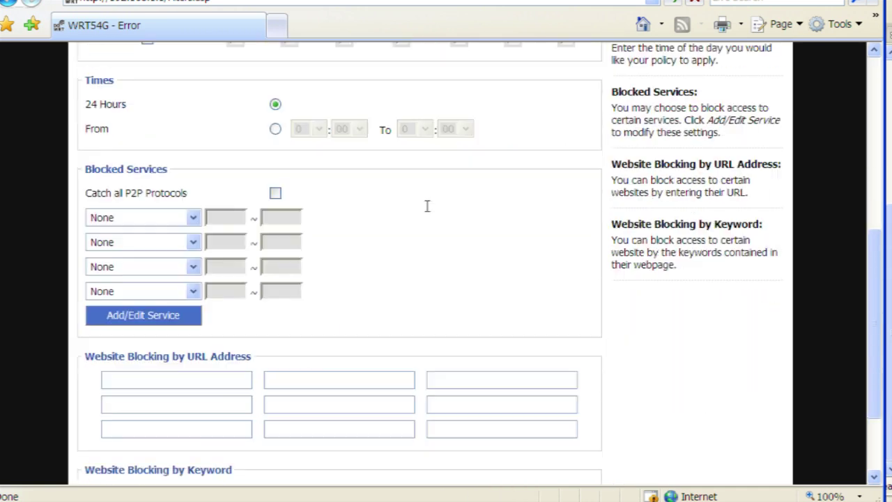
{"action": "scroll", "coordinate": [427, 205], "scroll_direction": "up", "scroll_amount": 5}
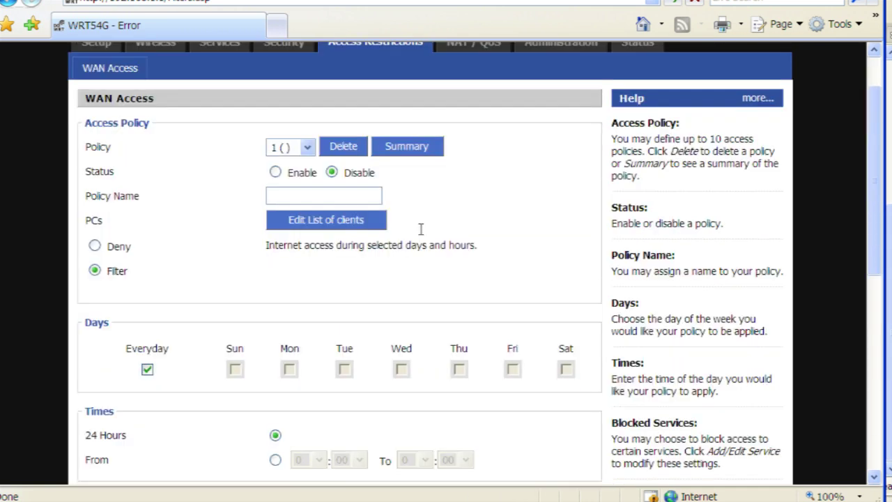
{"action": "scroll", "coordinate": [435, 217], "scroll_direction": "up", "scroll_amount": 1}
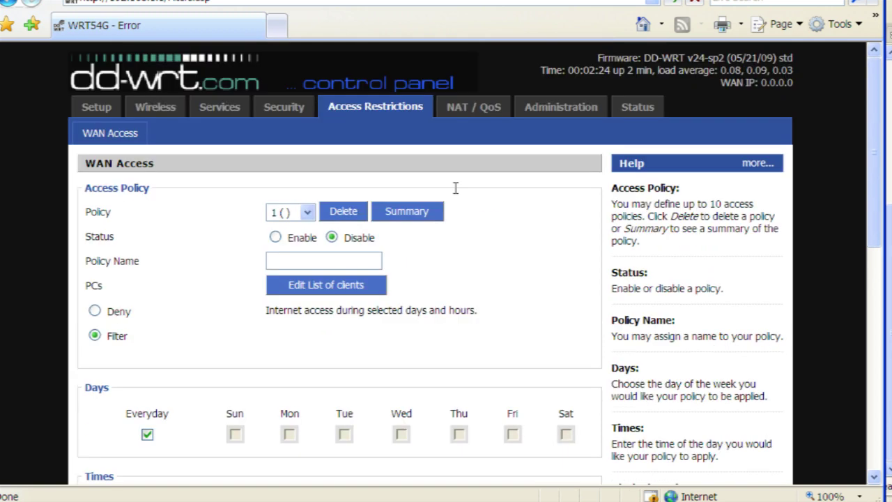
Step: Go to the NAT / QoS settings
{"action": "left_click", "coordinate": [472, 110]}
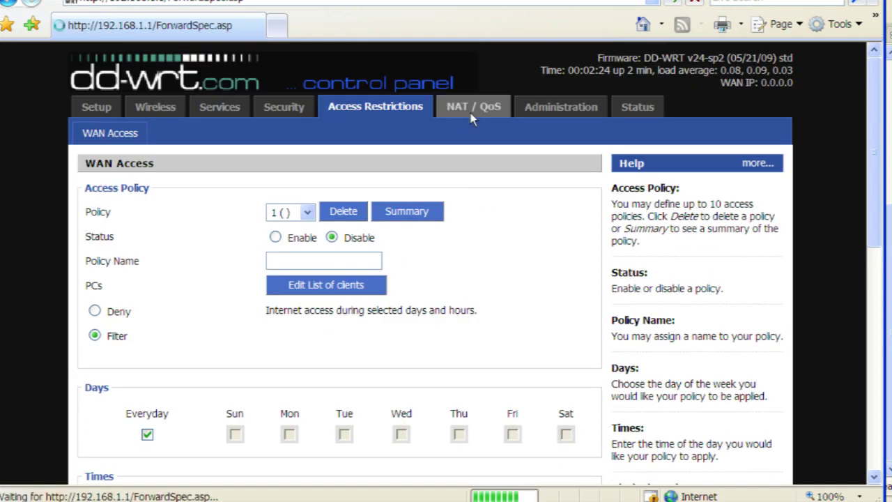